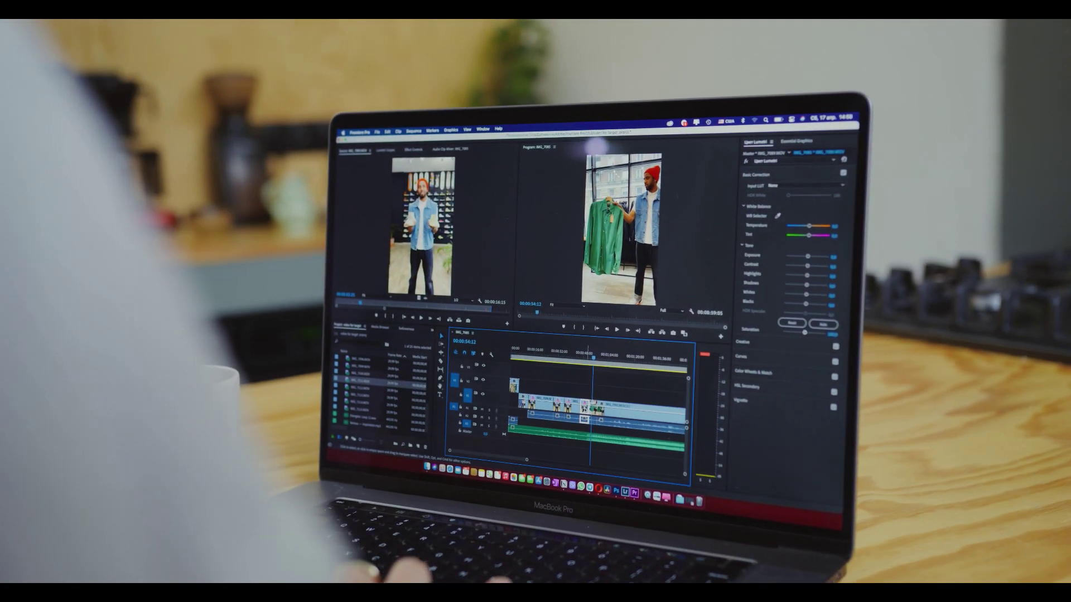
Cut the selected clip out of the Premiere Pro timeline.
right_click(602, 401)
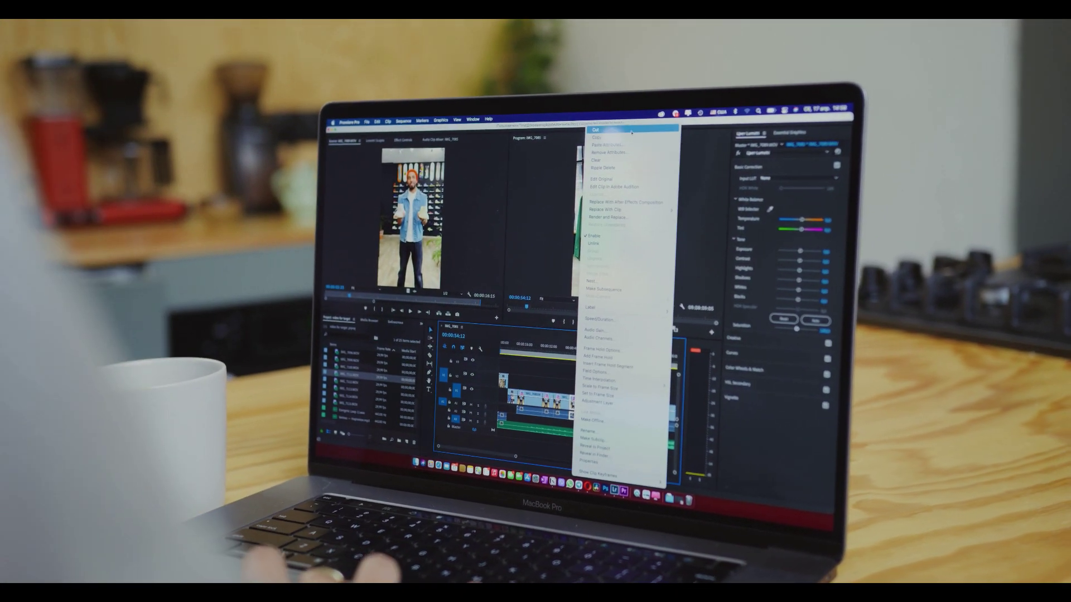
left_click(609, 132)
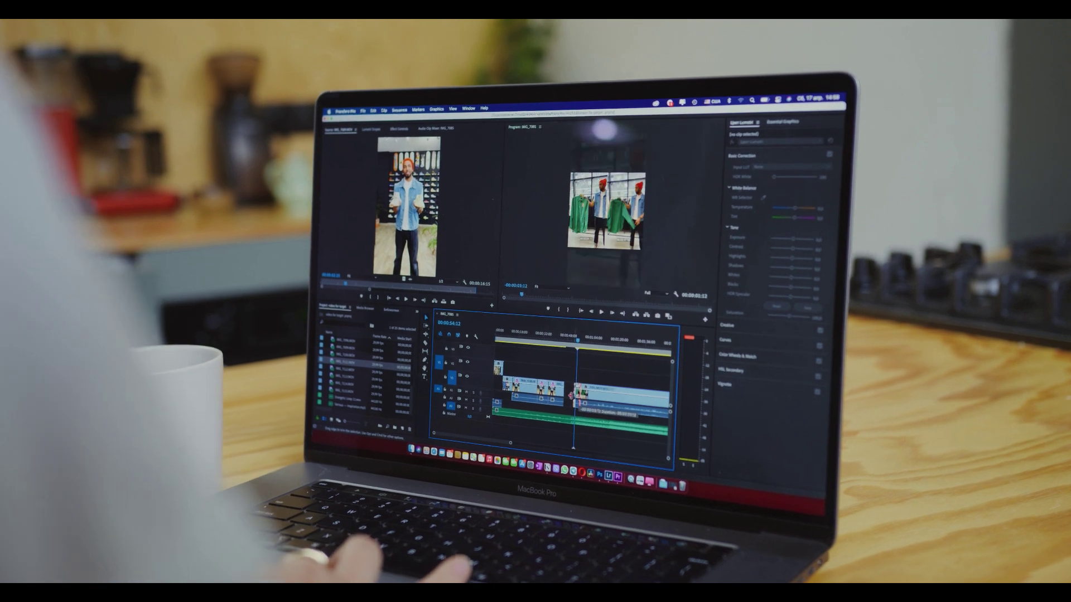
left_click(362, 103)
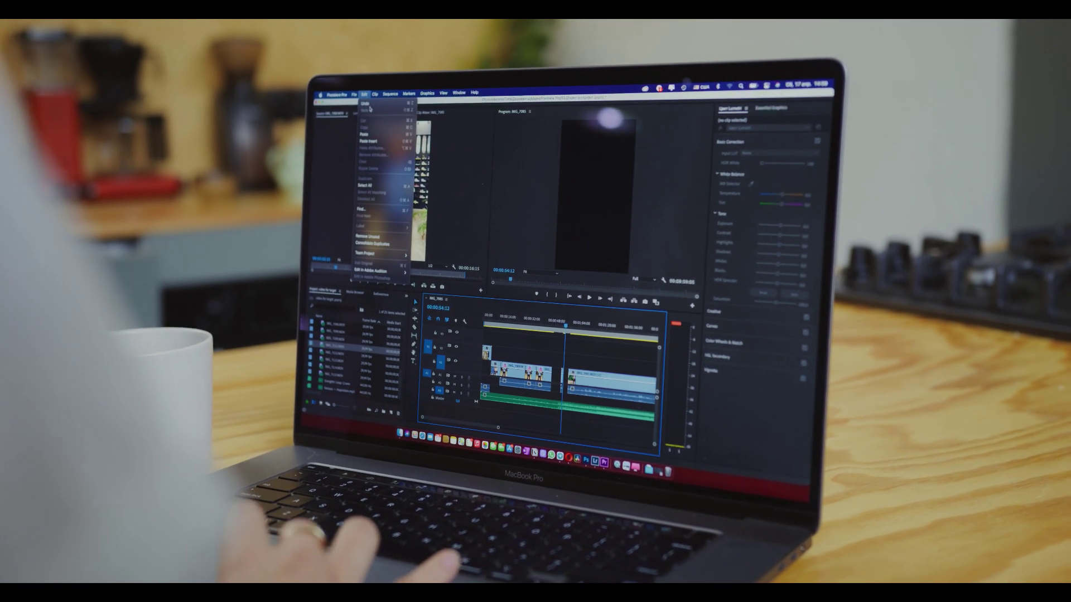
left_click(362, 134)
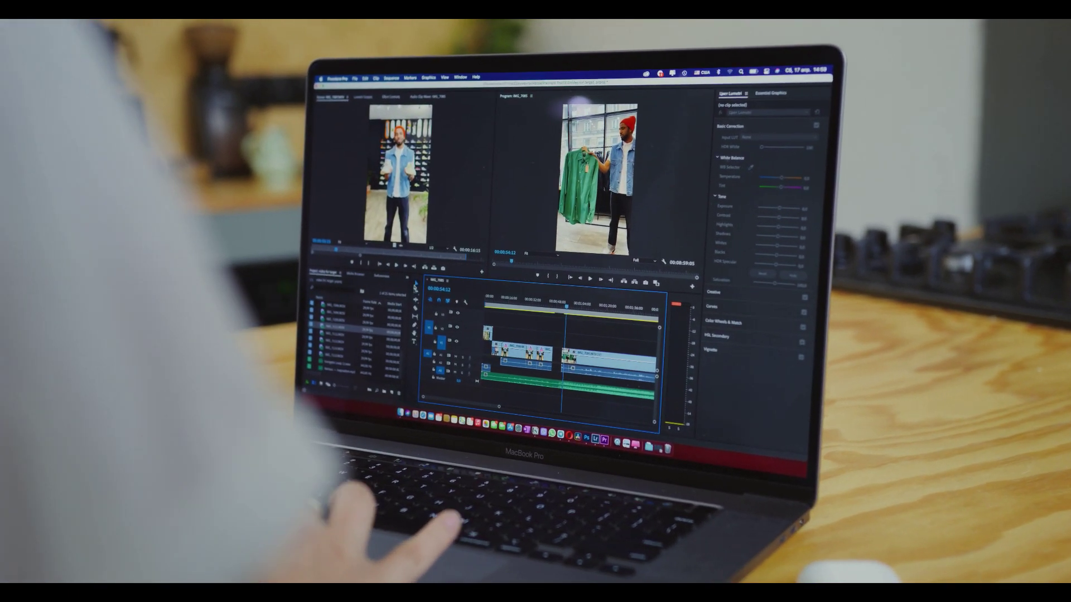
Close the gap before clip IMG_7091, then play back the edited sequence and rewind.
left_click_drag(574, 357, 565, 357)
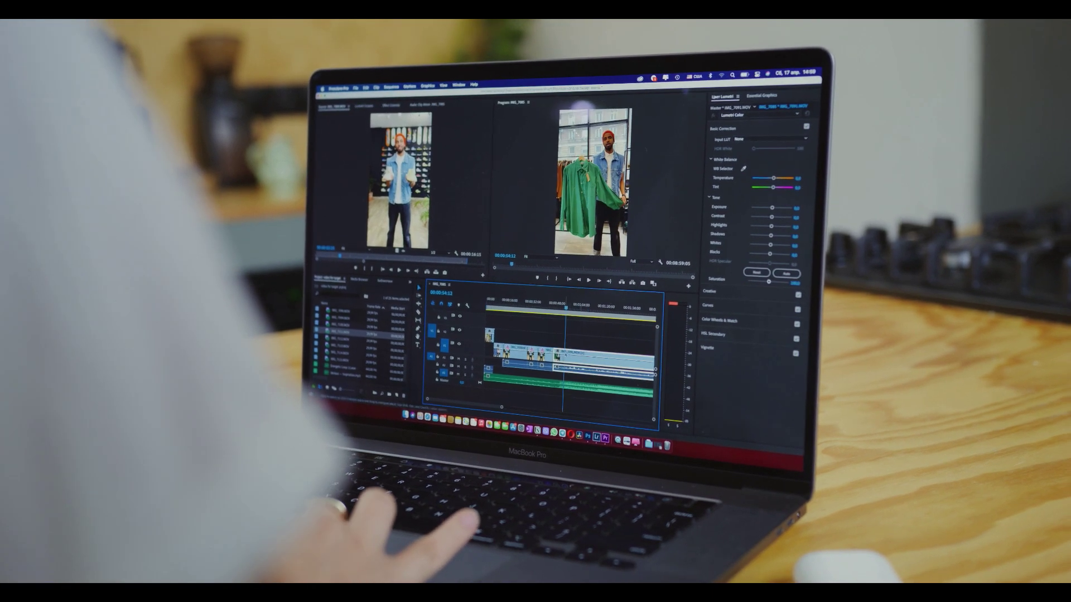
key("space")
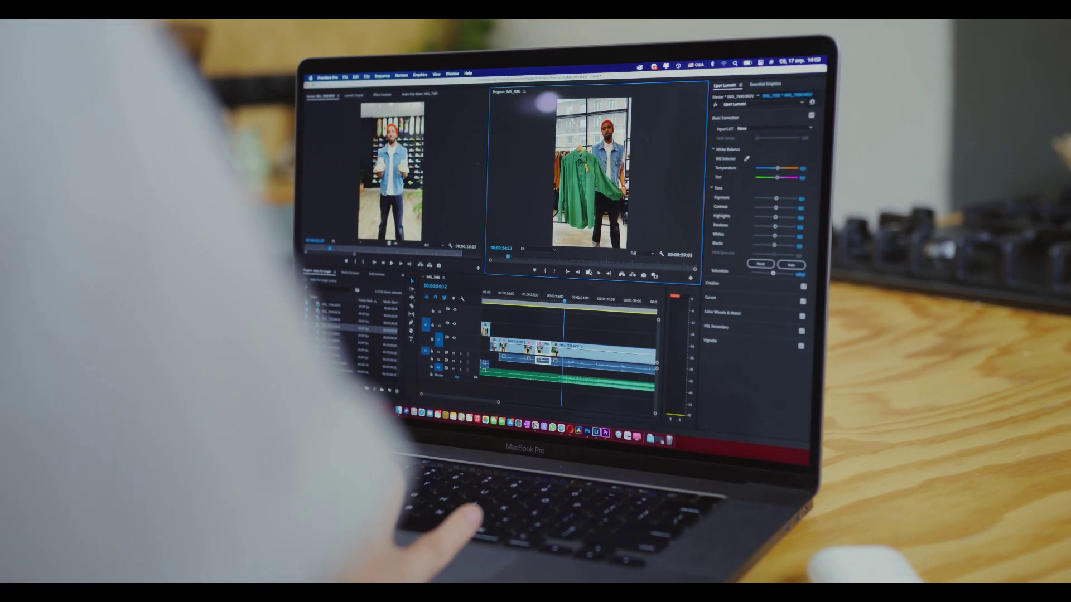
key("Up")
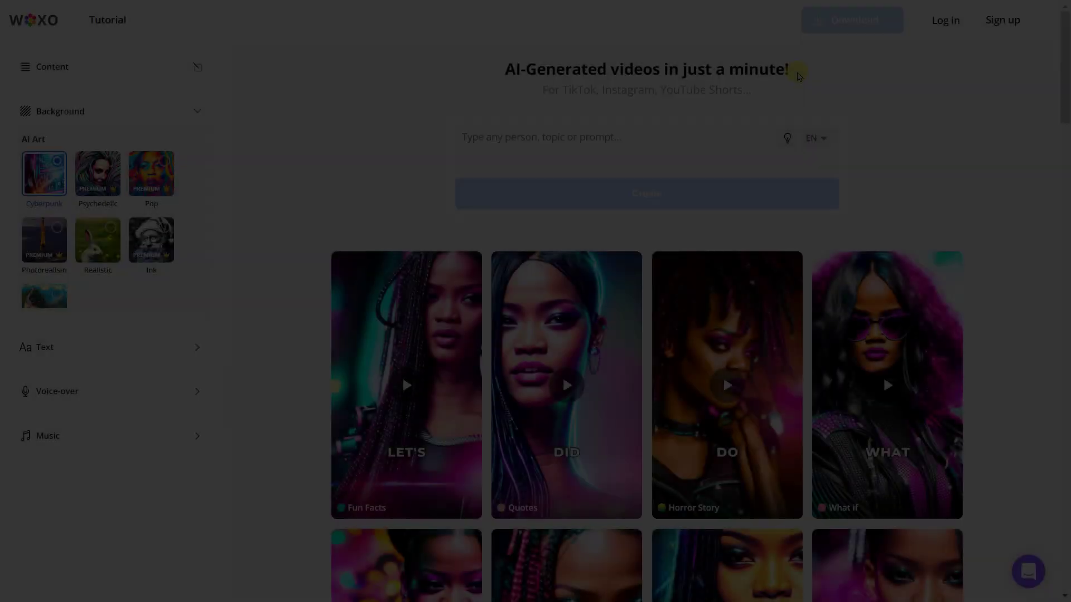
Highlight the AI-Generated videos headline, then scroll down to the Fun Facts and failed generation cards.
left_click_drag(799, 76, 645, 66)
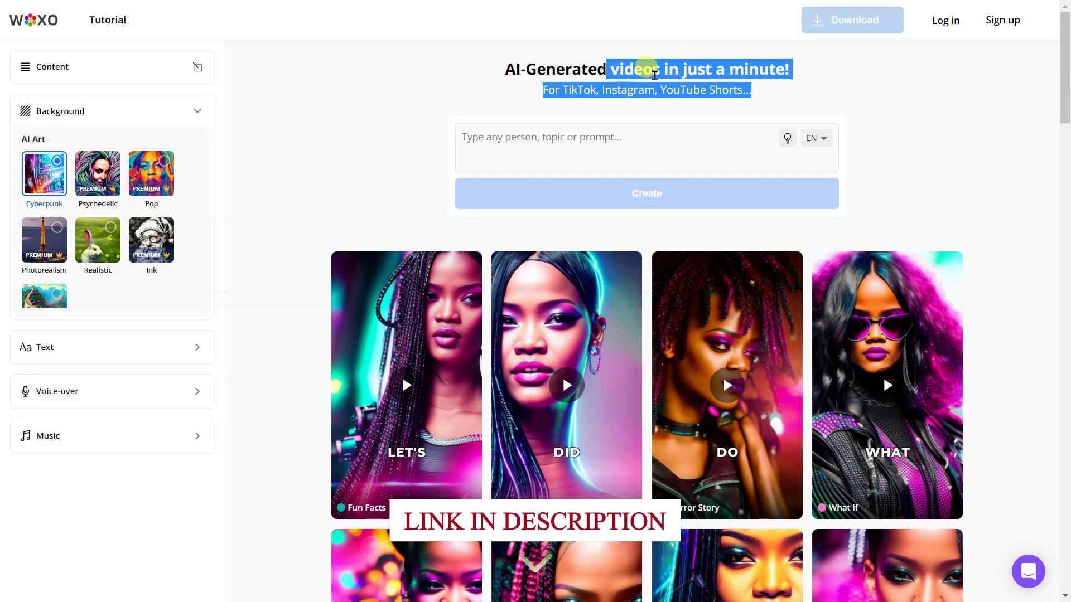
left_click(654, 74)
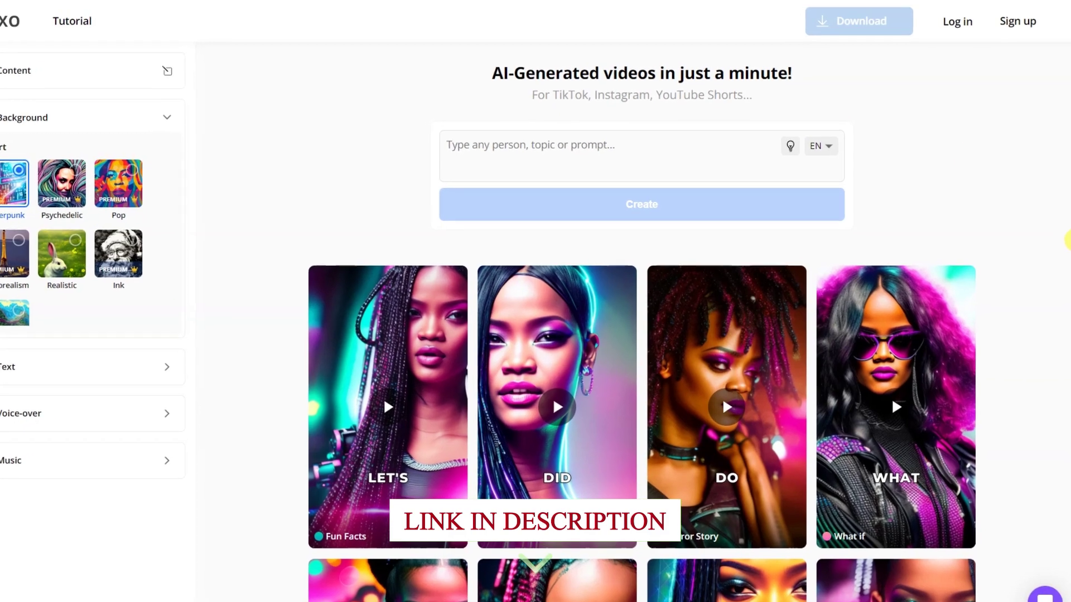
left_click_drag(795, 75, 463, 84)
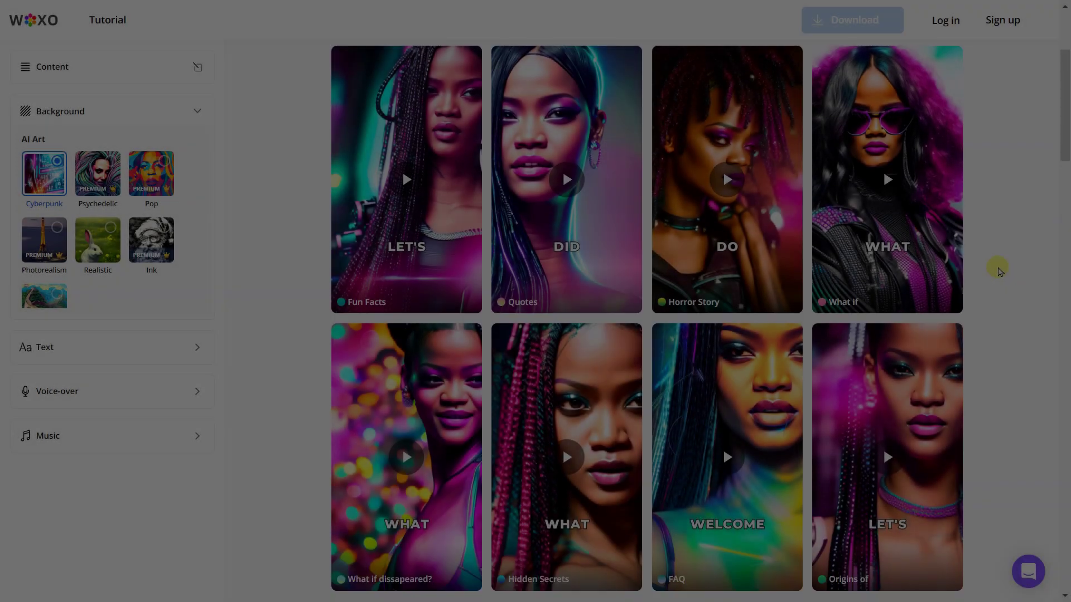
scroll(1000, 271, "down", 4)
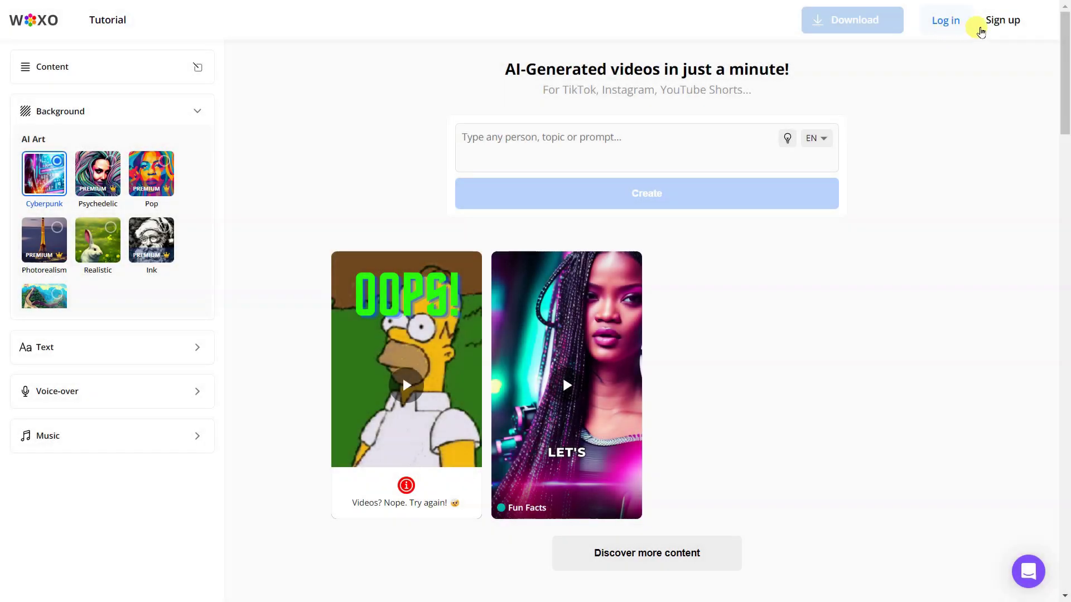
Sign up for WOXO with Continue with Google, choosing the Google account to use.
left_click(990, 32)
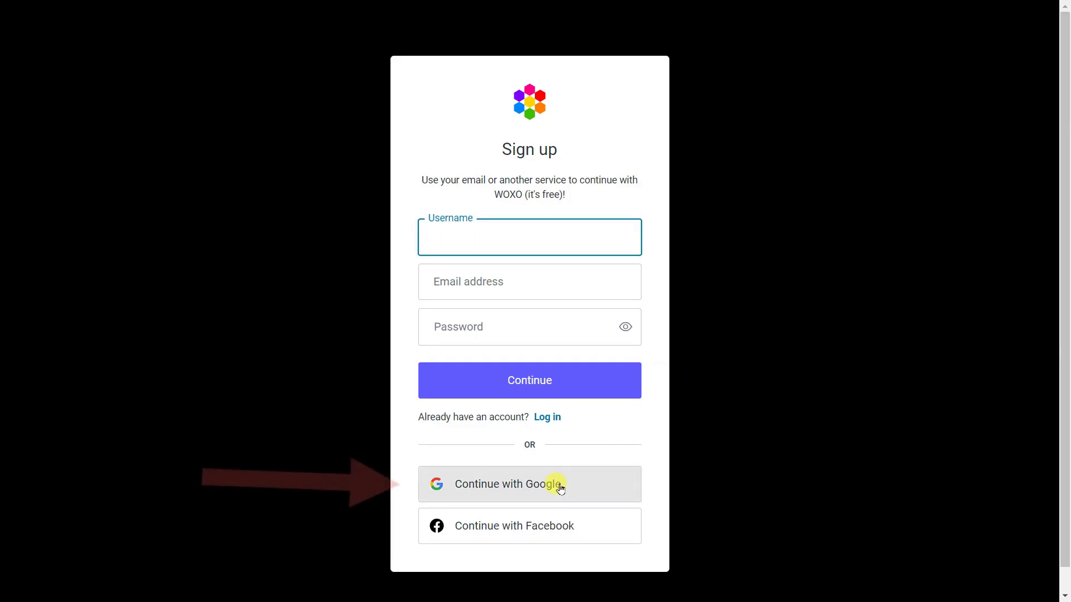
left_click(561, 487)
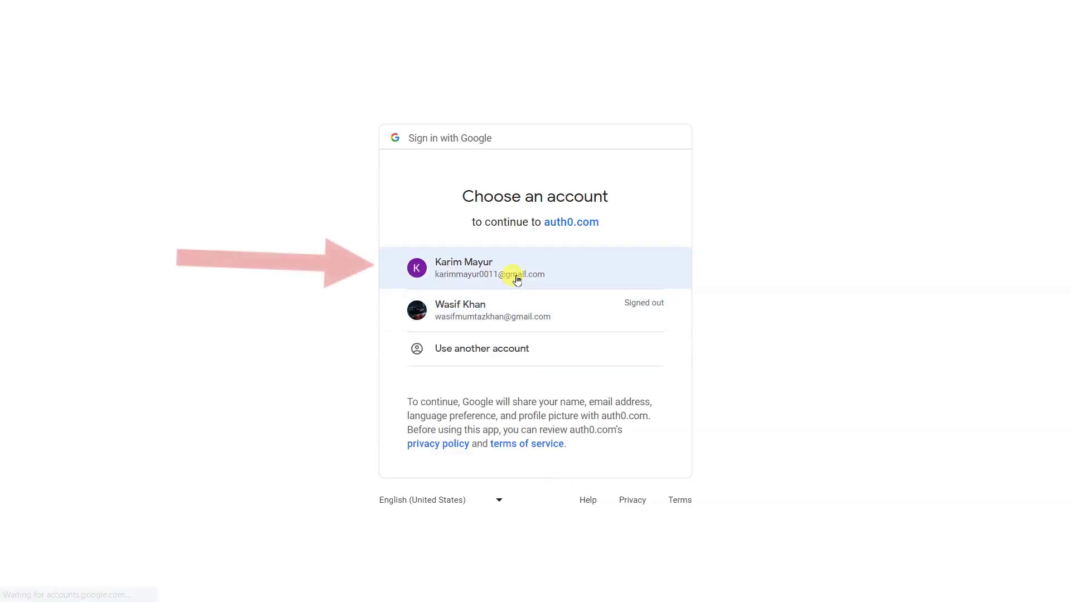
left_click(517, 279)
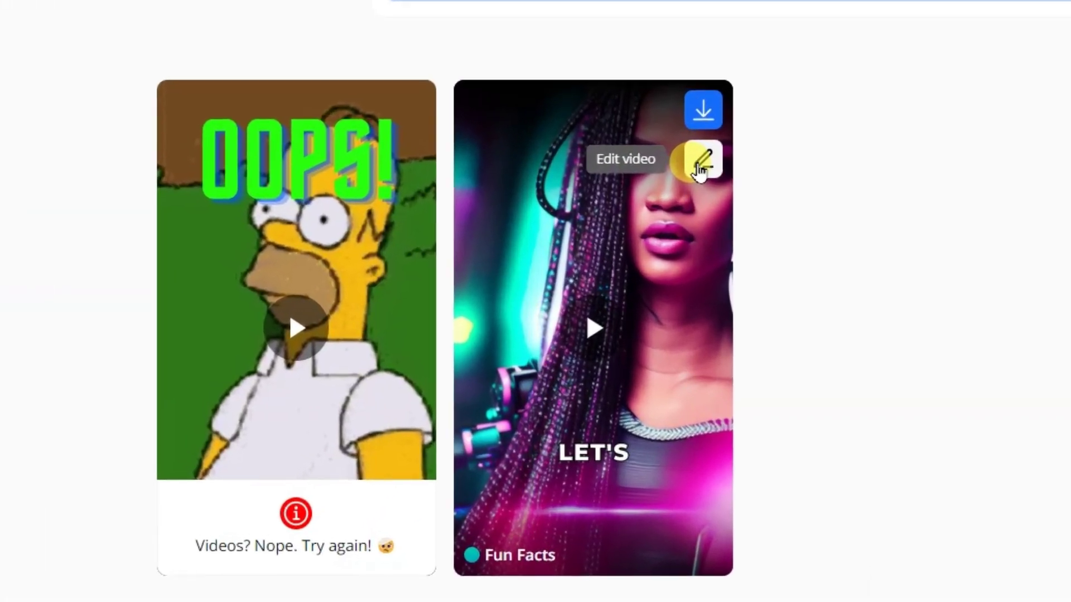
Open the Fun Facts video's editor and review the first and third scene texts.
left_click(684, 176)
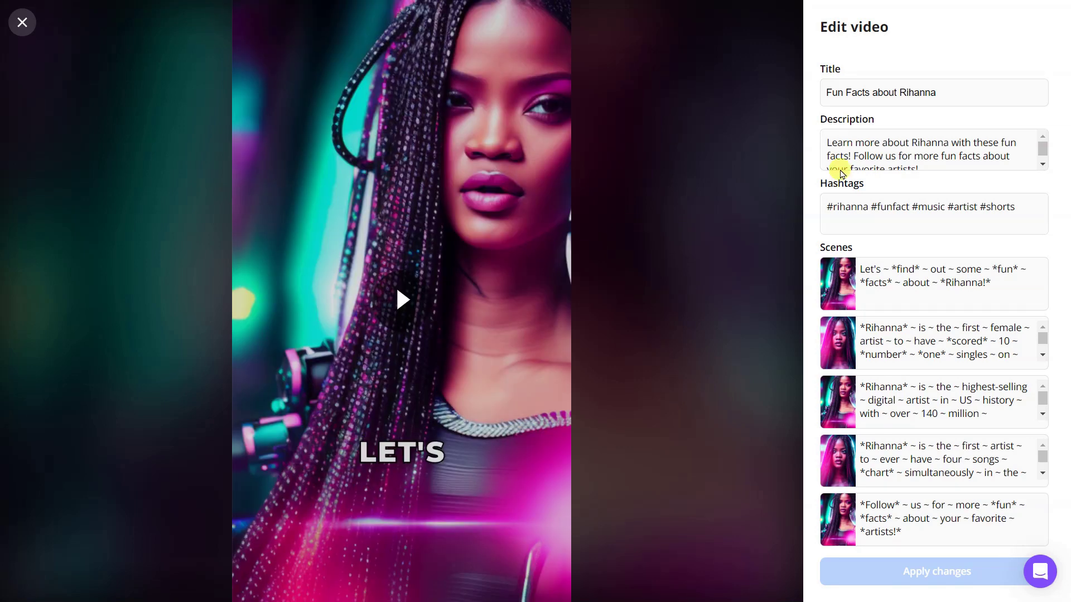
scroll(946, 288, "down", 1)
left_click(945, 297)
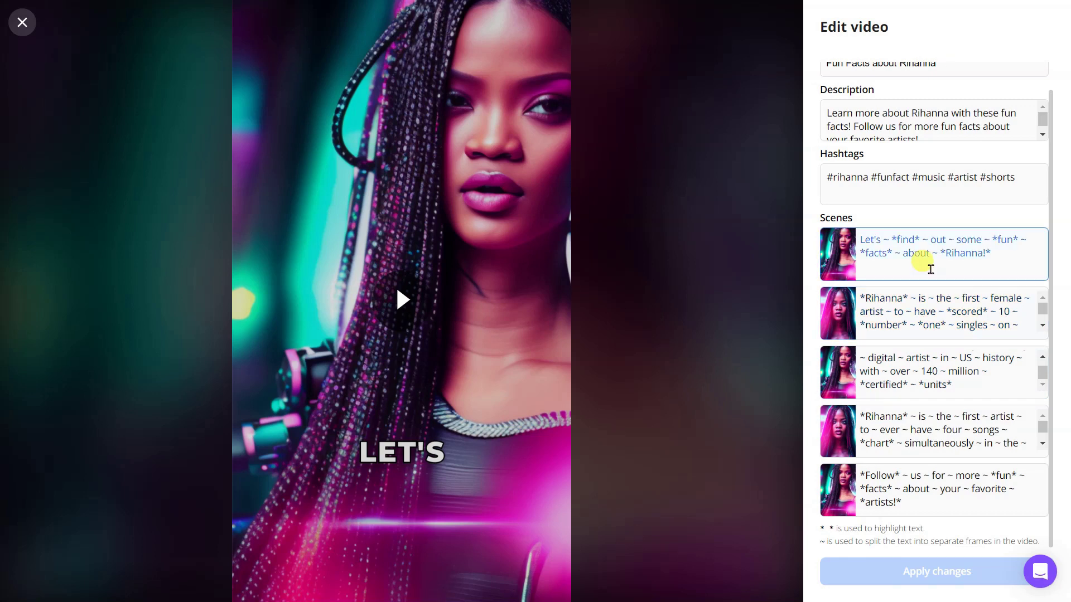
left_click(935, 355)
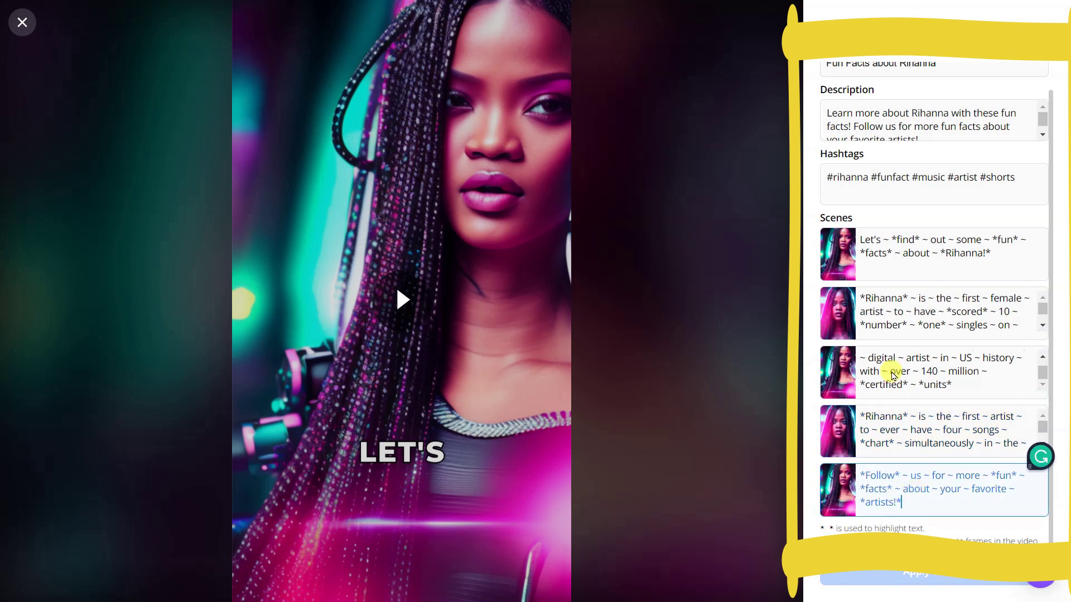
Review the video's description and hashtags boxes.
left_click(900, 121)
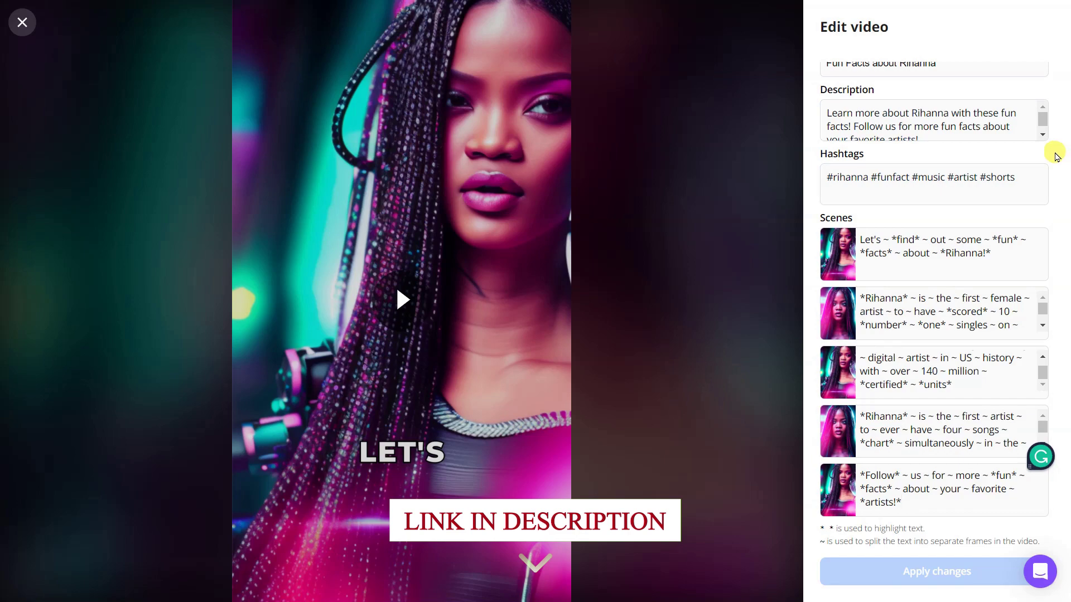
left_click_drag(1052, 158, 1051, 98)
left_click(960, 244)
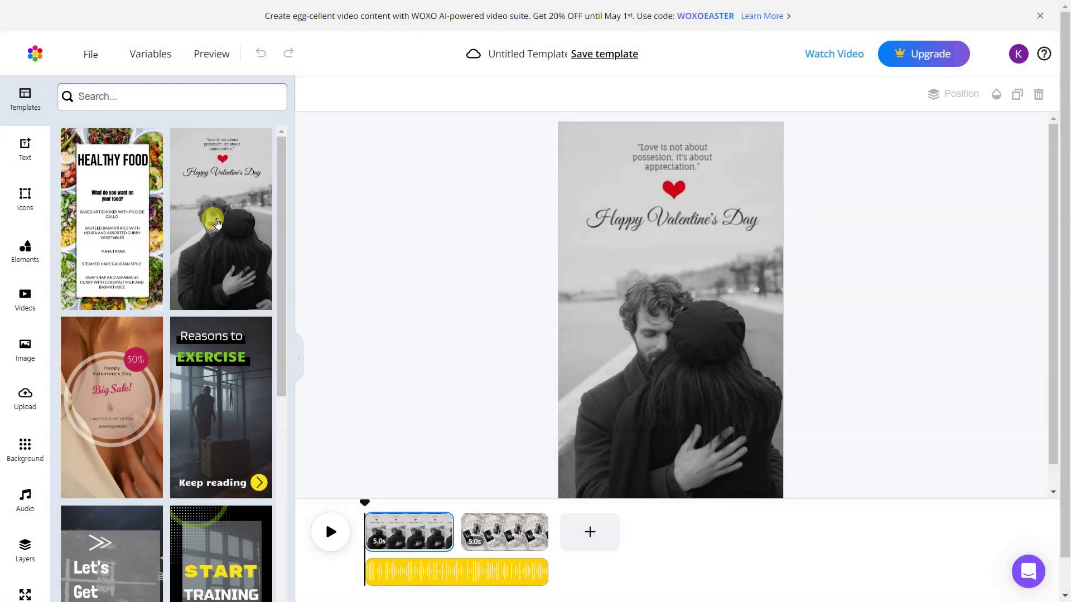
Browse the Text styles, the Icons library and the Elements shapes grid in the sidebar.
scroll(216, 342, "down", 8)
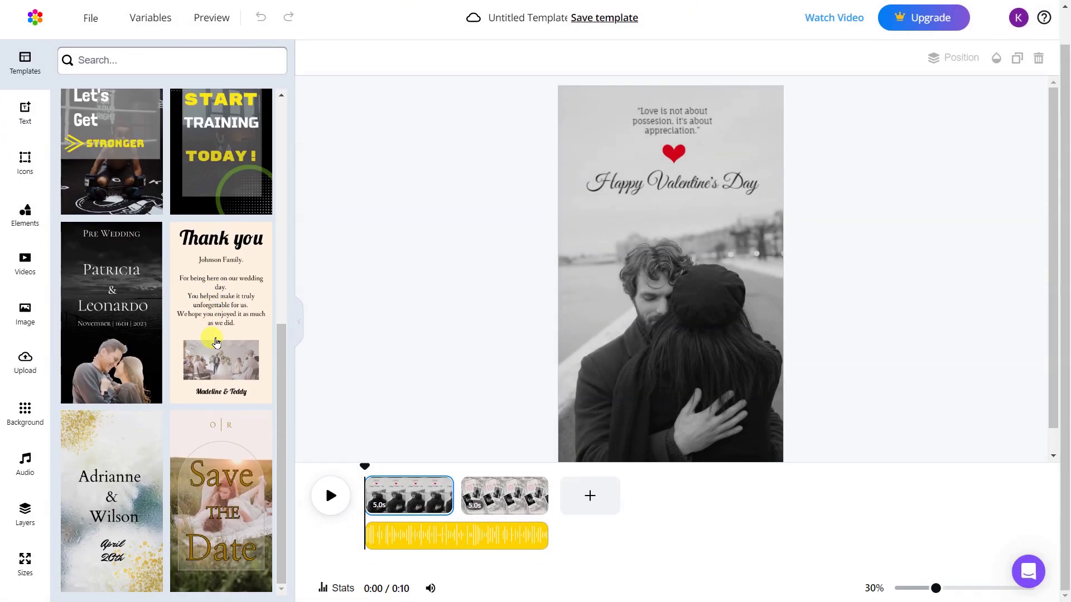
scroll(215, 362, "up", 6)
left_click(31, 157)
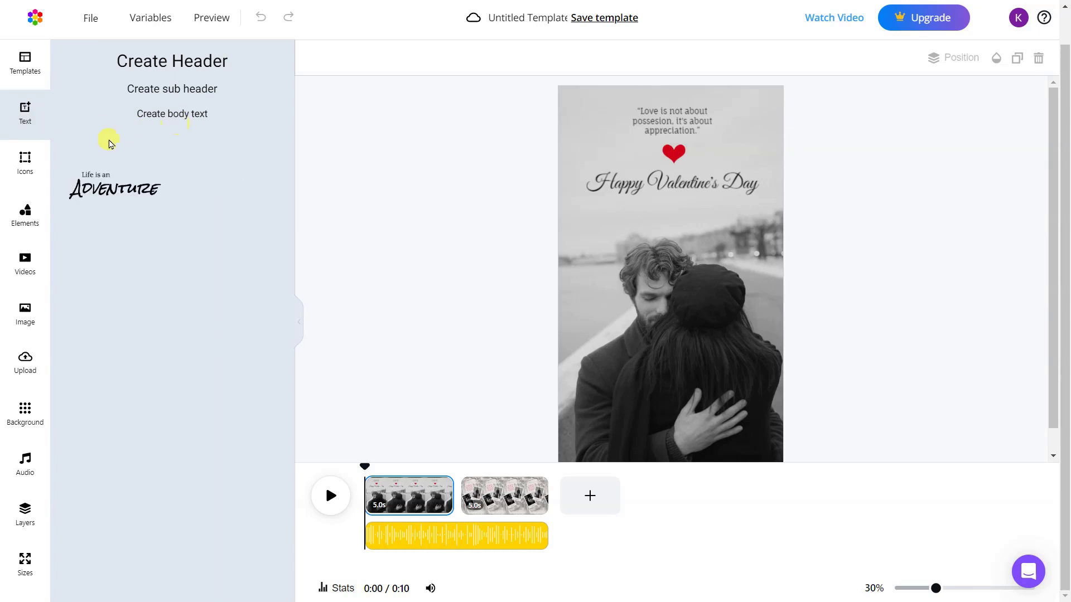
scroll(126, 283, "down", 10)
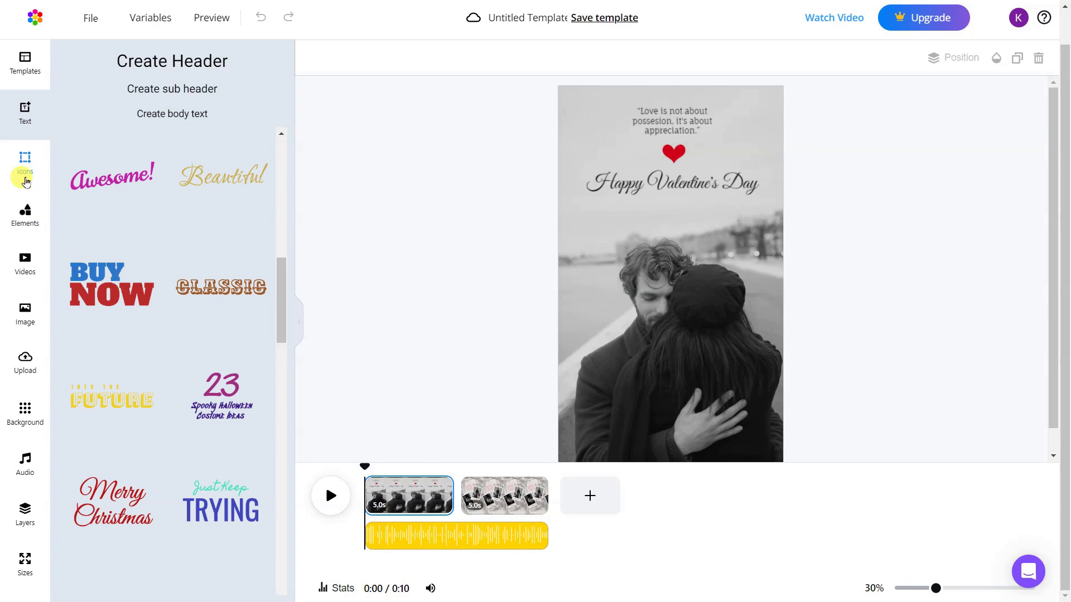
left_click(26, 178)
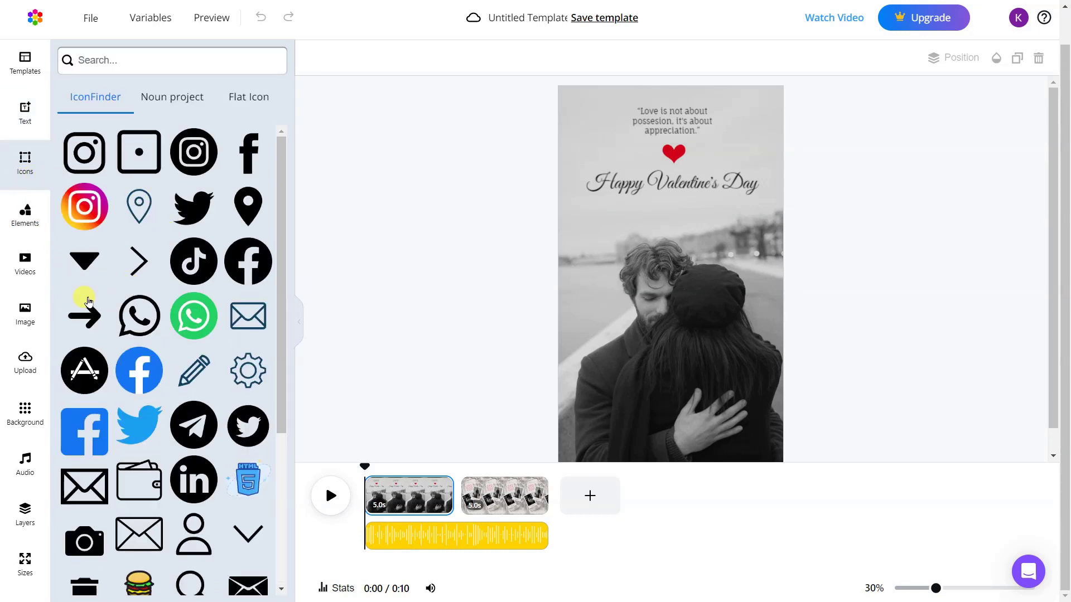
scroll(124, 335, "down", 4)
left_click(24, 223)
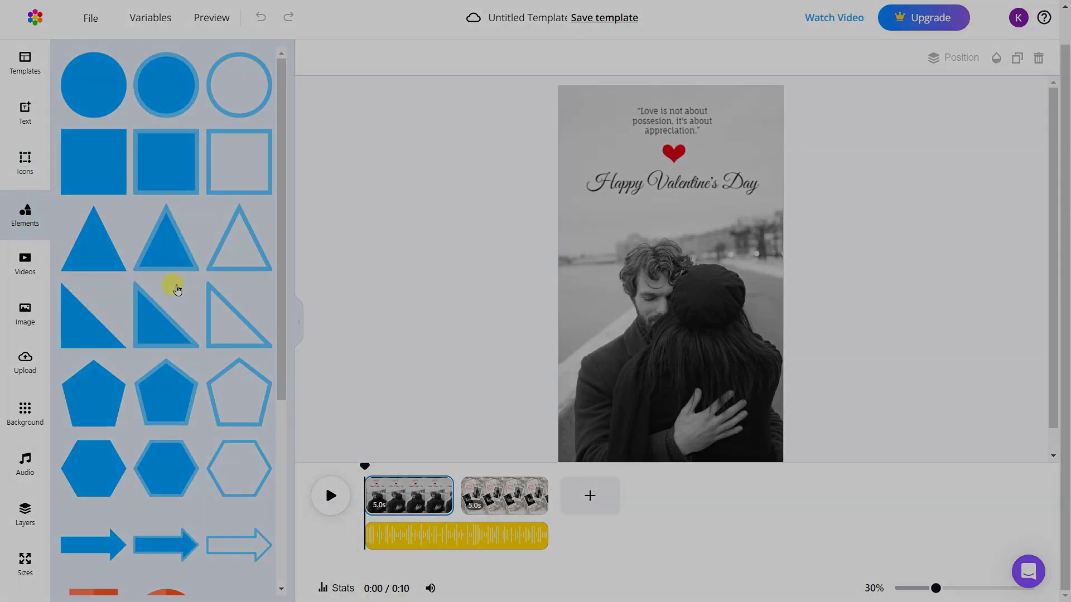
scroll(176, 290, "down", 3)
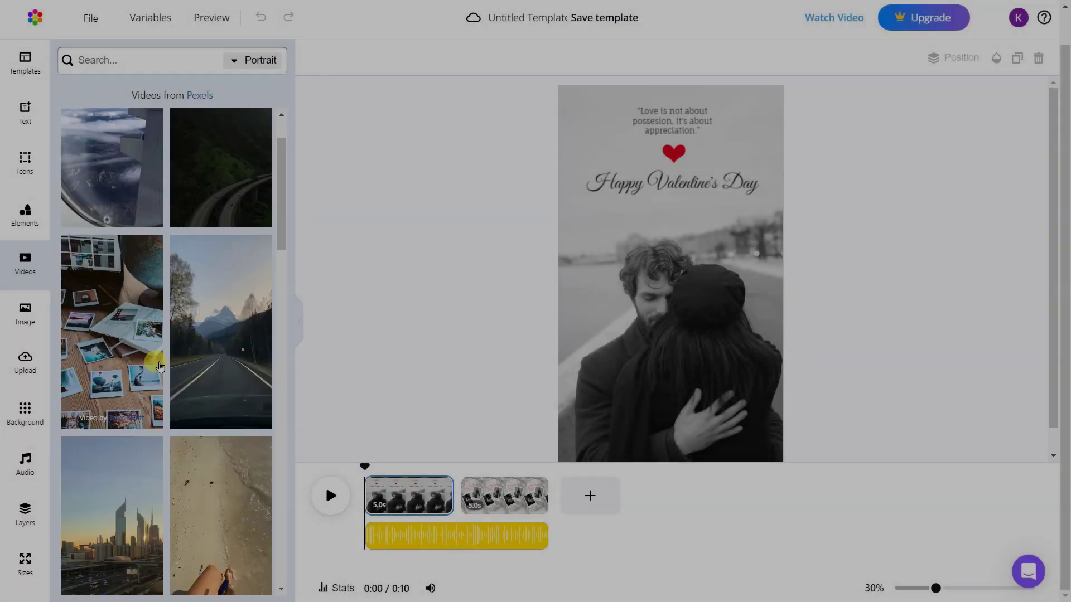
Place the airplane-wing Pexels photo from the Image library over the centre of the couple photo.
left_click(25, 313)
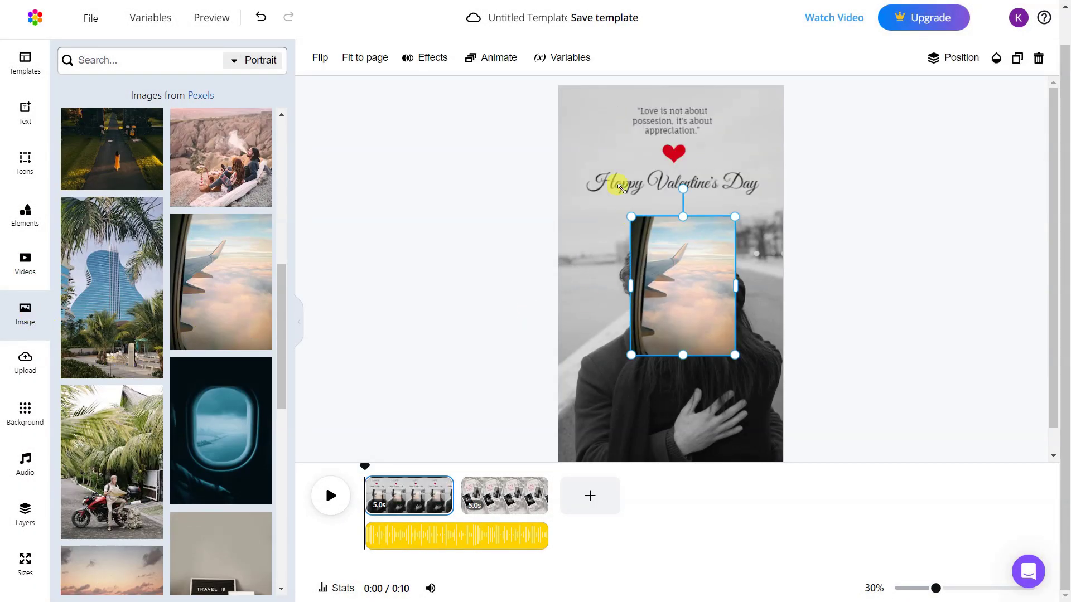
left_click_drag(668, 354, 765, 340)
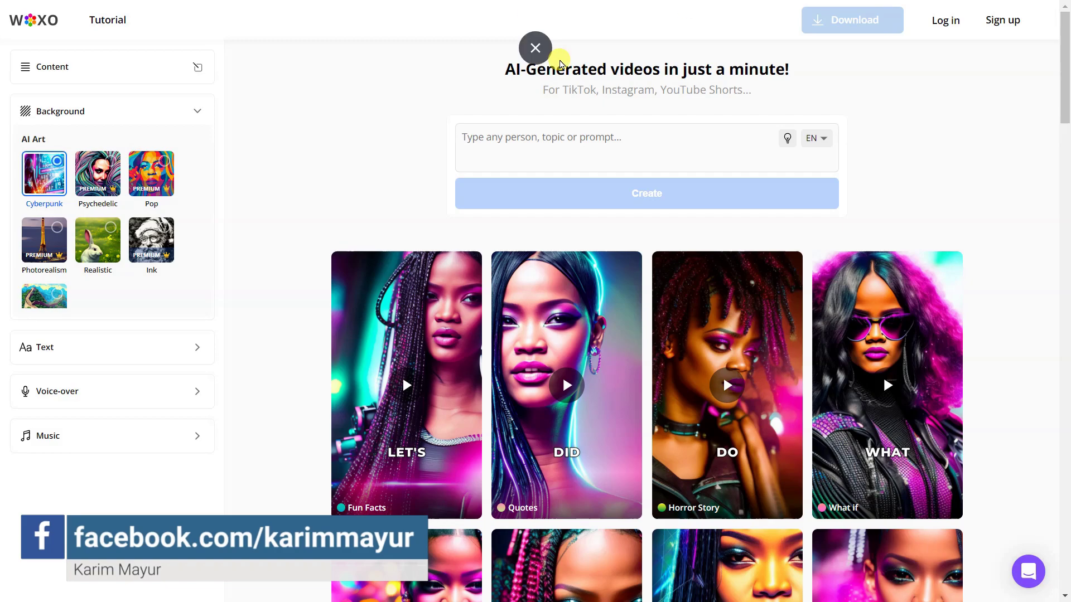
Select the first line of the page heading and scroll down the page.
left_click_drag(753, 92, 593, 67)
left_click(1063, 251)
triple_click(647, 68)
scroll(997, 275, "down", 7)
Choose Fun Facts as the content category and apply it to generate new videos.
left_click(638, 418)
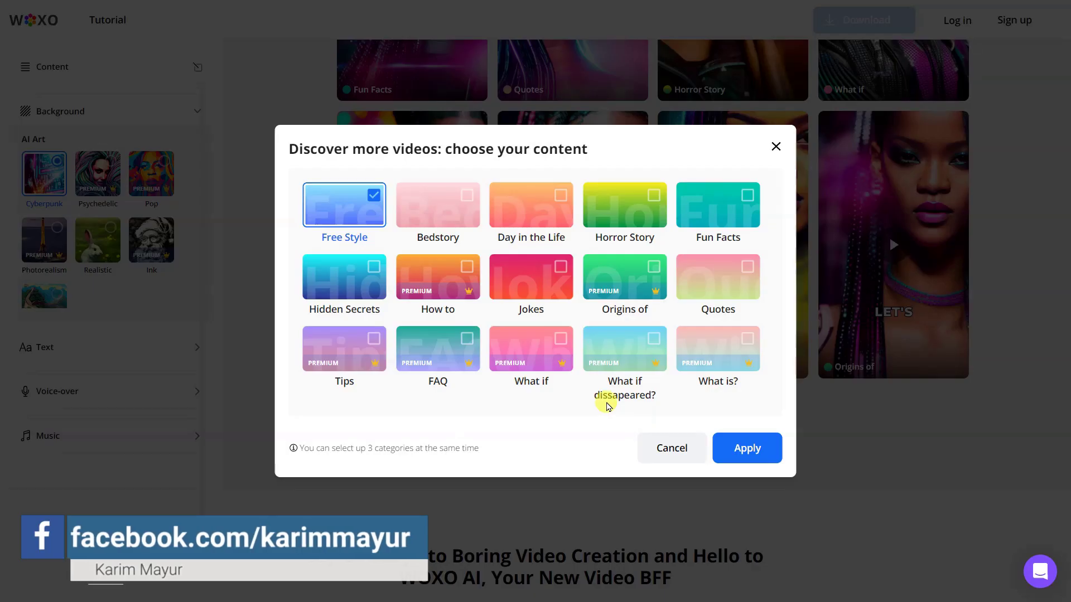
left_click(718, 206)
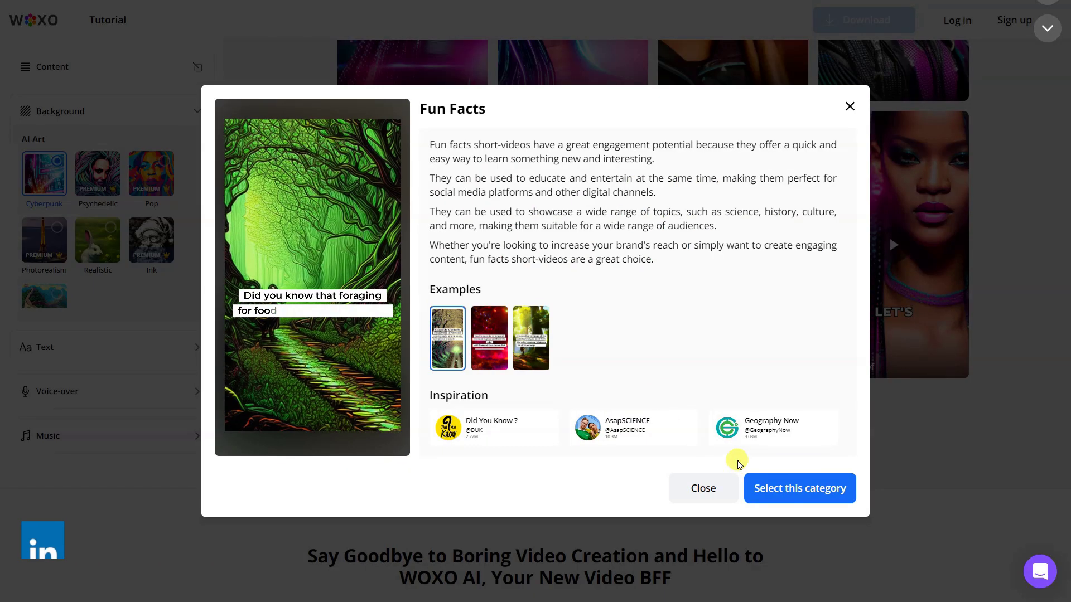
left_click(802, 487)
left_click(762, 460)
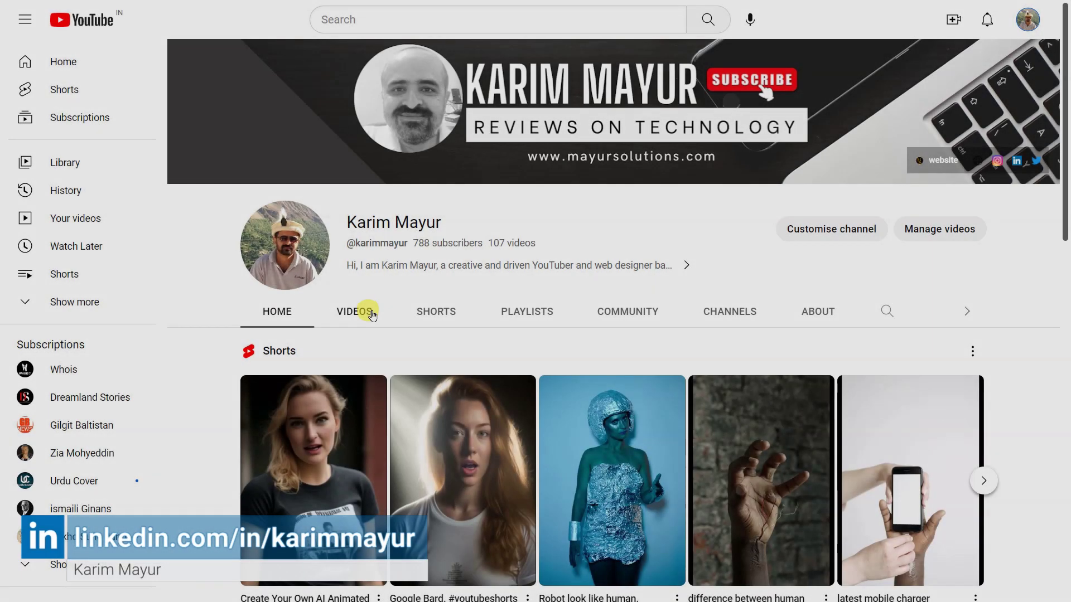
Show the channel's VIDEOS tab, scroll through its uploads, then return to the top.
left_click(371, 313)
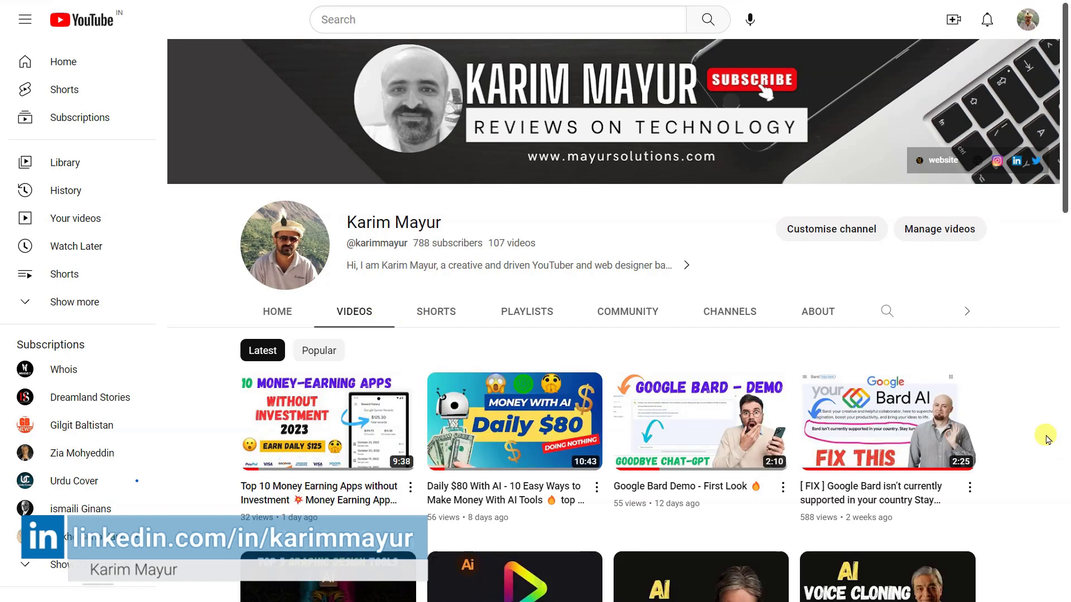
scroll(1047, 439, "down", 6)
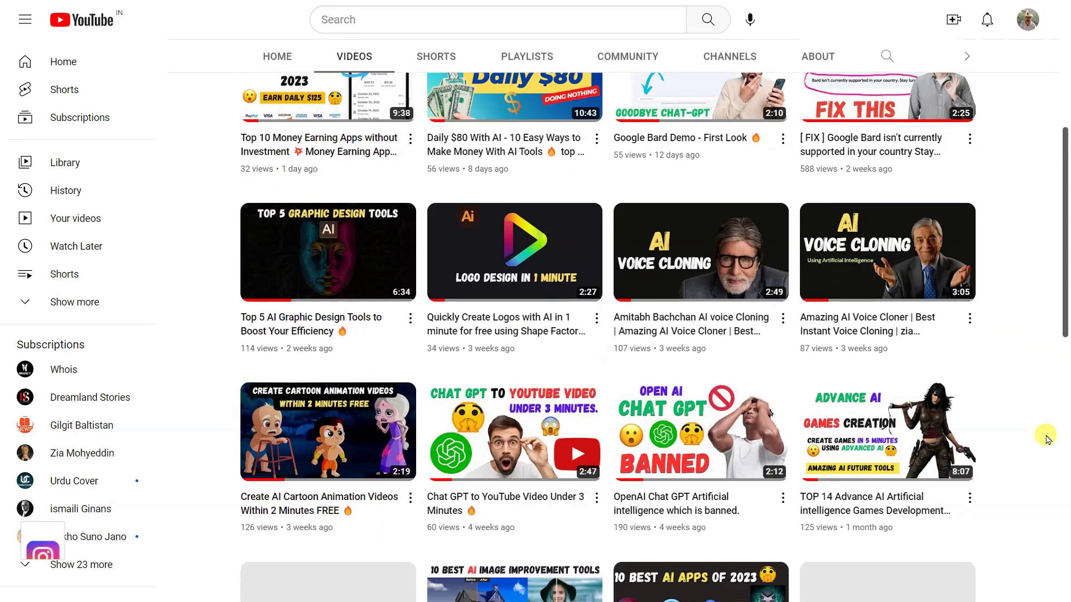
scroll(1047, 439, "down", 8)
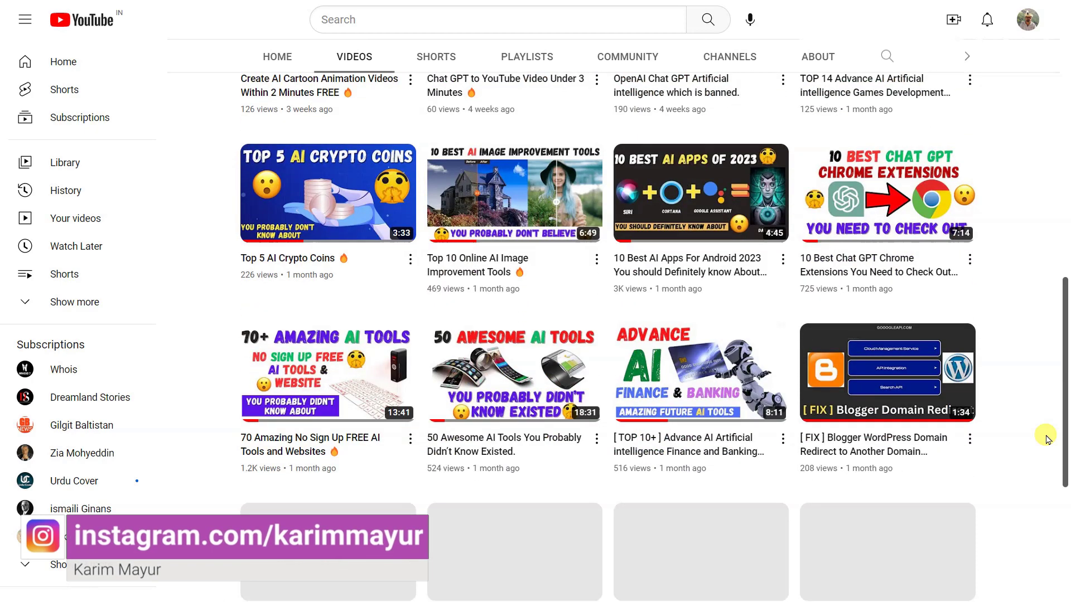
scroll(1047, 438, "down", 5)
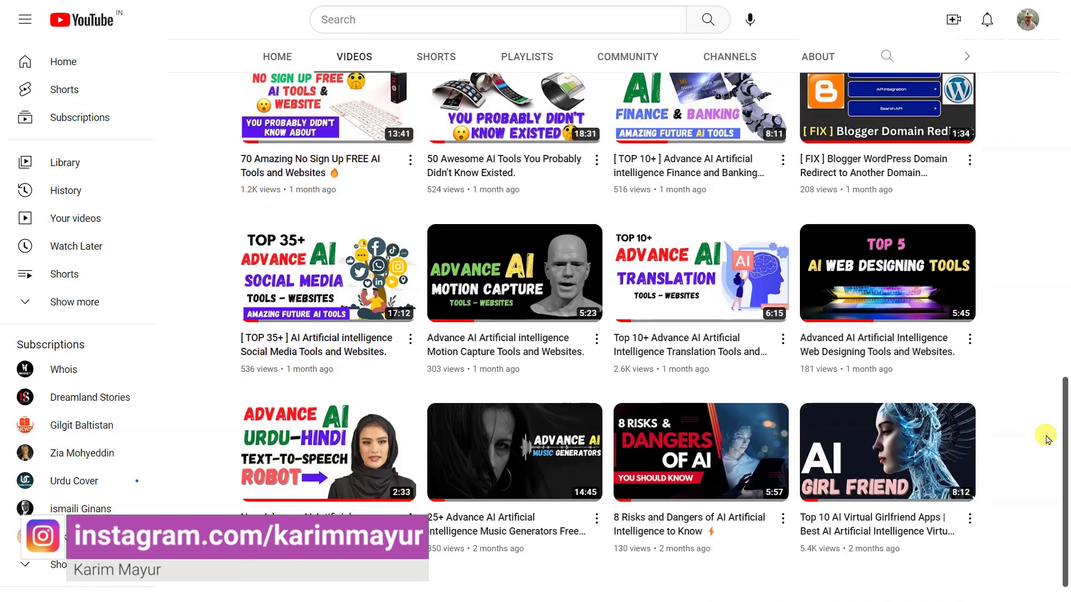
scroll(1046, 439, "down", 1)
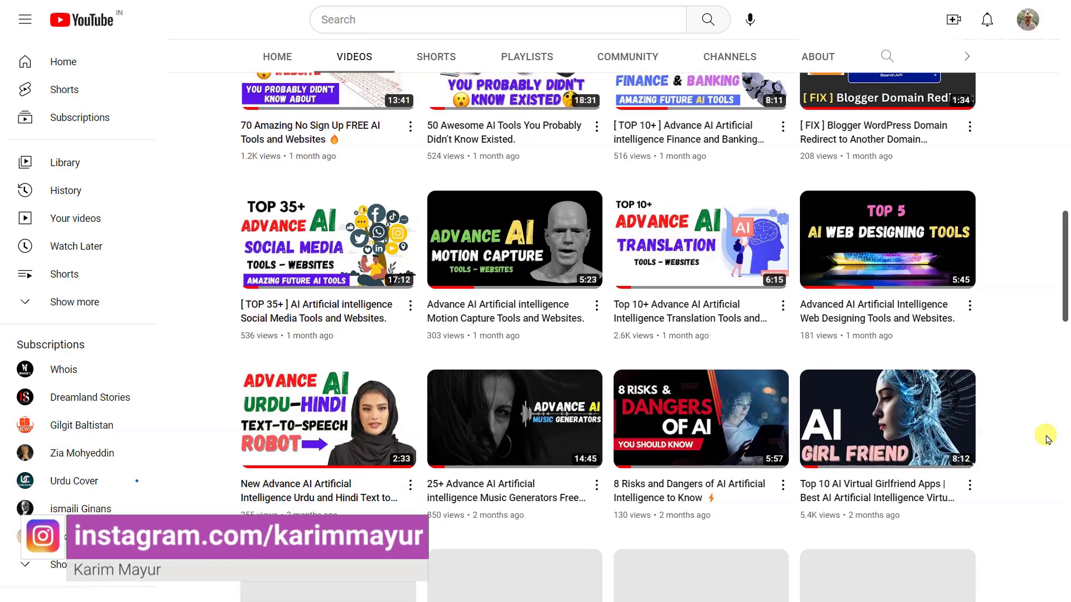
scroll(1046, 439, "down", 3)
scroll(1046, 439, "down", 3)
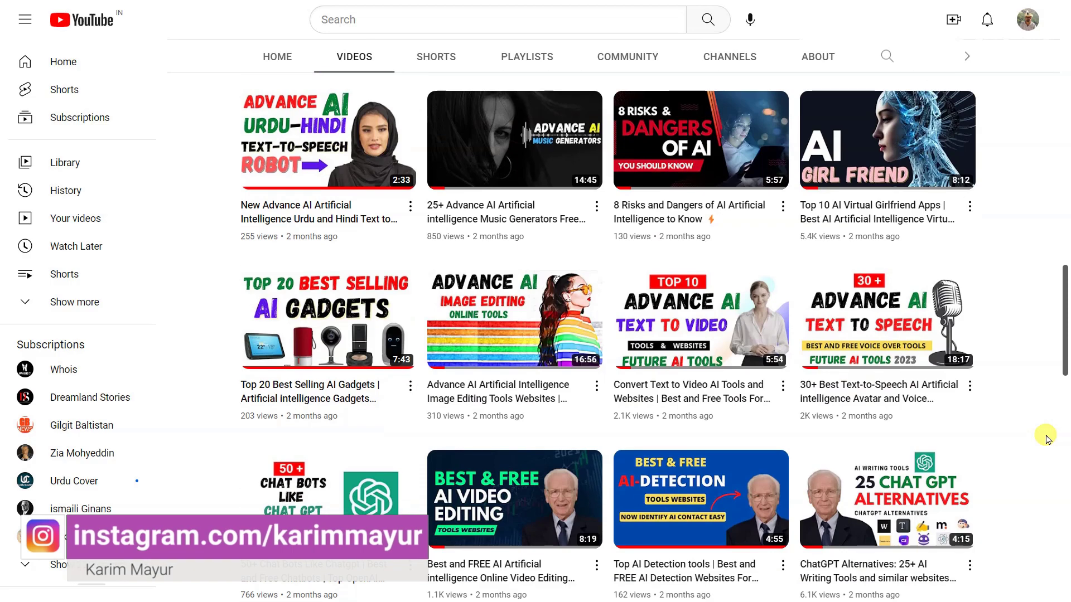
scroll(1046, 439, "up", 7)
scroll(1047, 439, "up", 16)
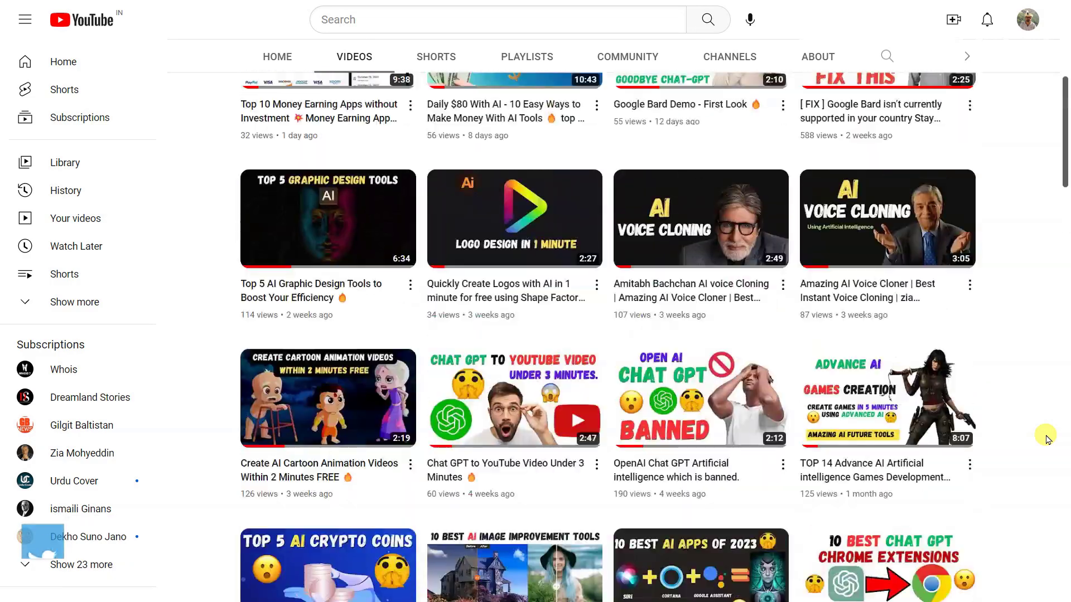
scroll(1046, 439, "up", 2)
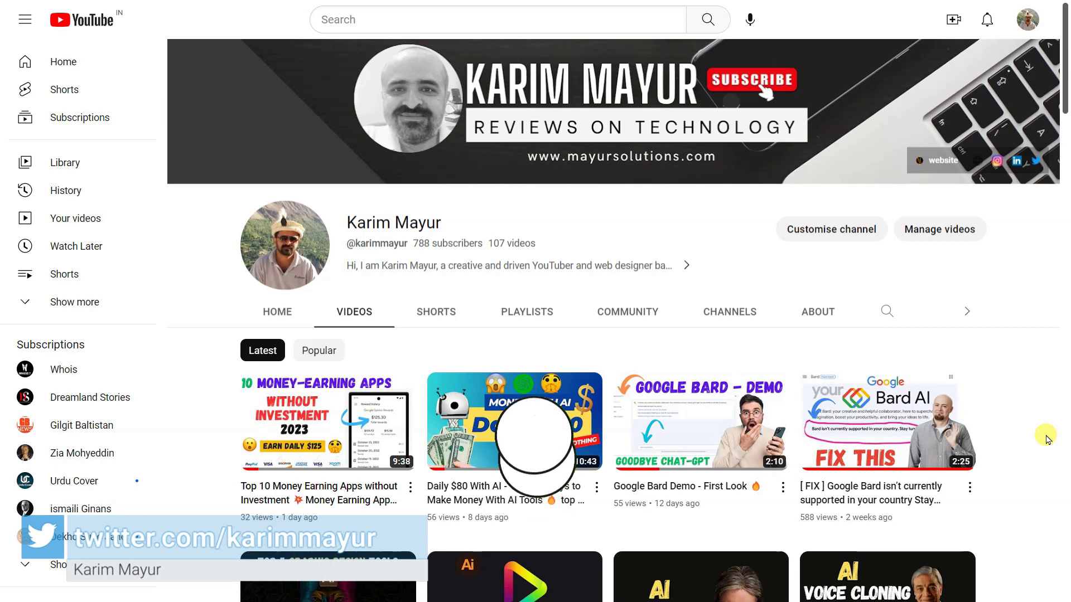